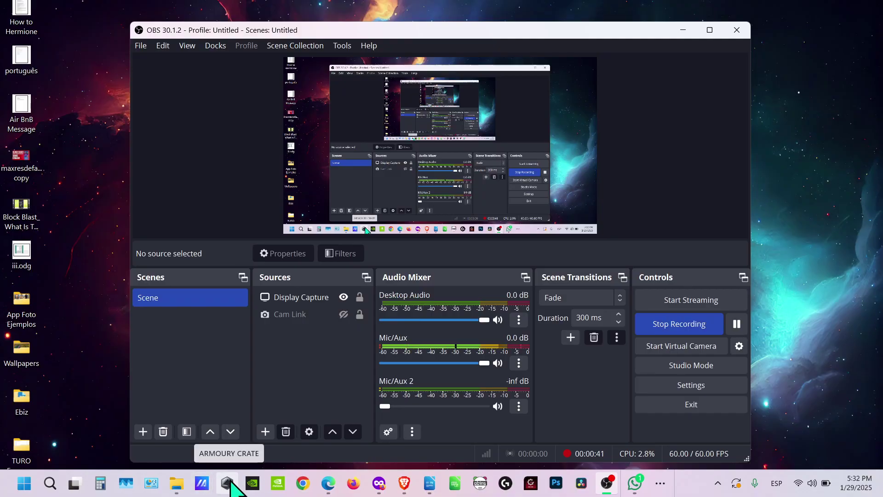
Step: Open Windows search from the taskbar to look up Armoury Crate
{"action": "left_click", "coordinate": [50, 483]}
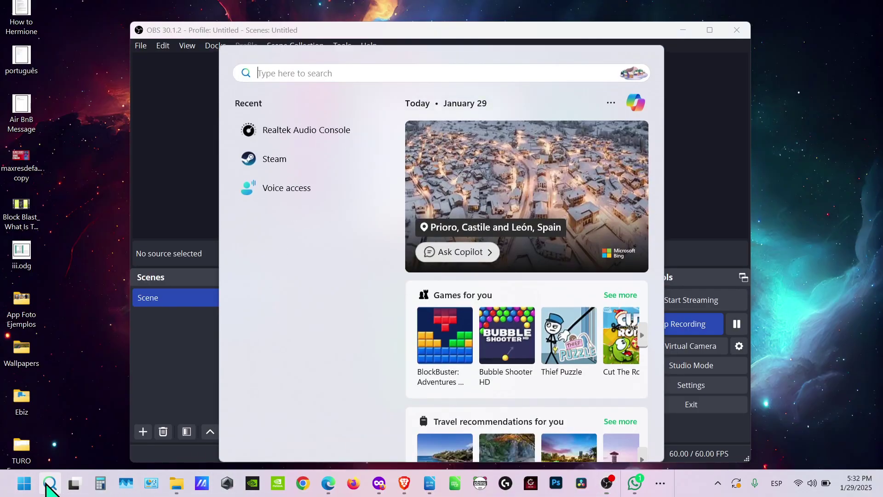
{"action": "type", "text": "armo"}
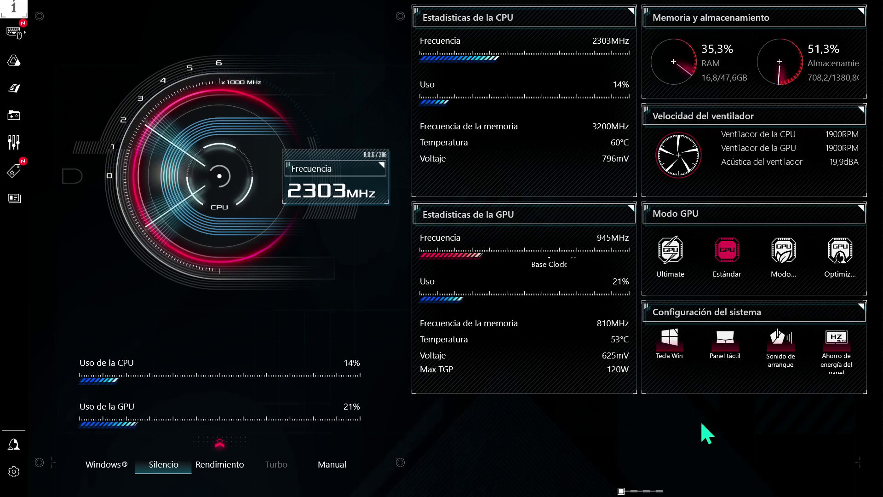
Step: Re-enable the Tecla Win (Windows key) tile under Configuración del sistema
{"action": "left_click", "coordinate": [674, 345]}
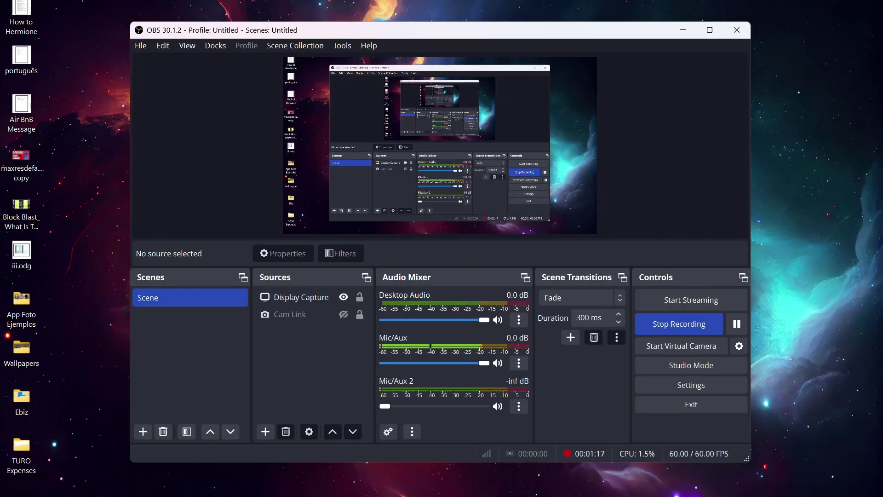
Step: Snip a rectangular screenshot of the OBS preview region with Win+Shift+S
{"action": "key", "text": "super+shift+s"}
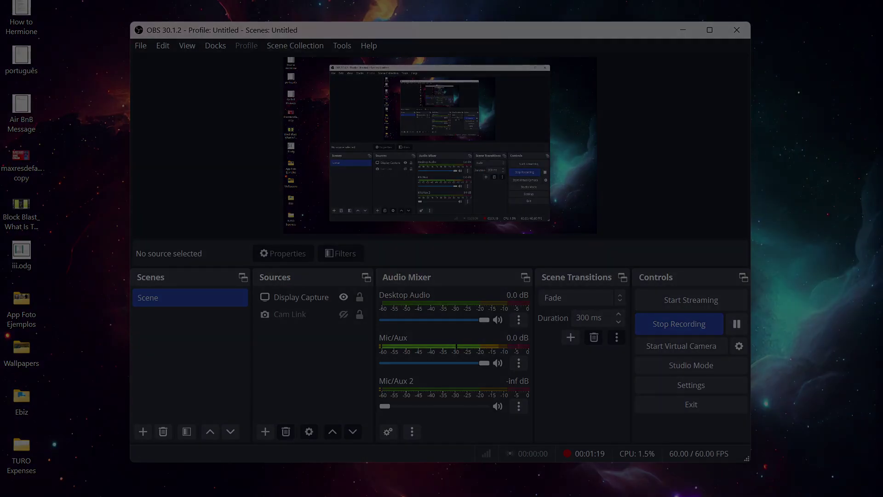
{"action": "left_click_drag", "start_coordinate": [323, 57], "coordinate": [560, 229]}
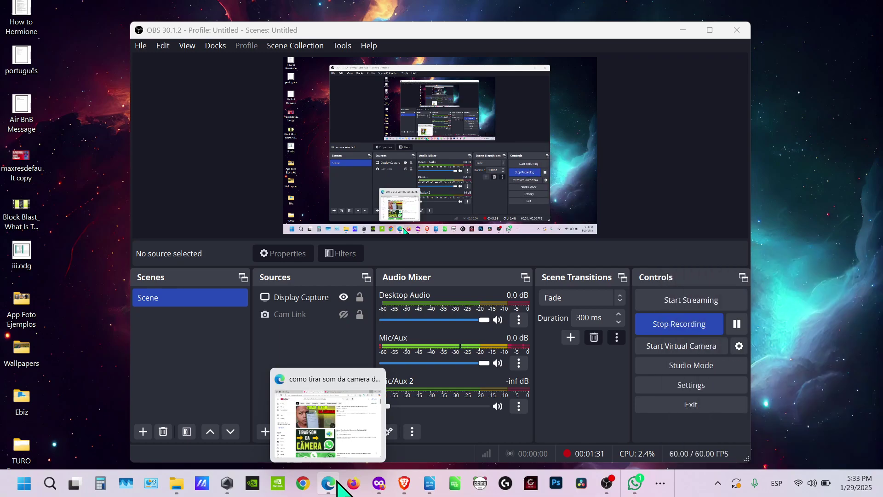
{"action": "mouse_move", "coordinate": [227, 482]}
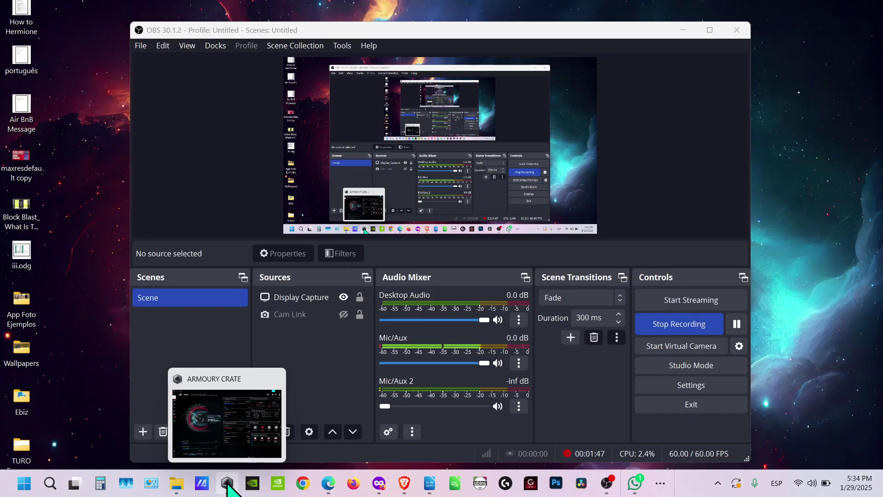
{"action": "left_click", "coordinate": [228, 483]}
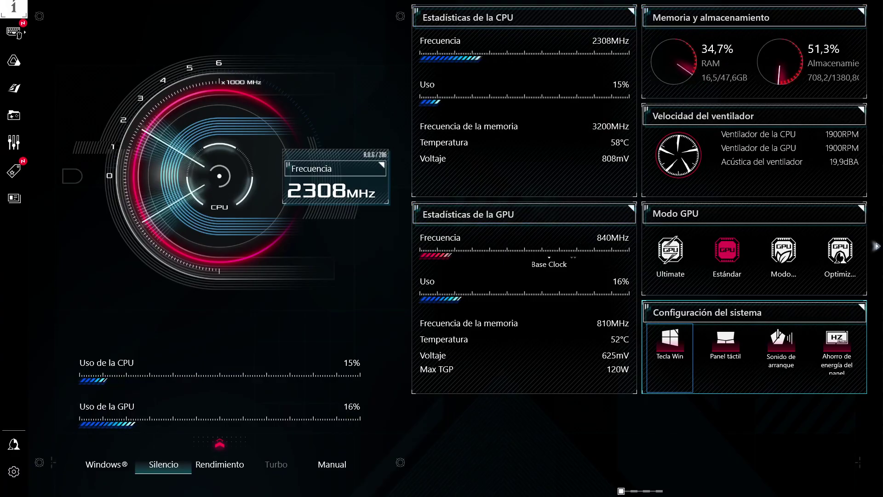
{"action": "key", "text": "alt+Tab"}
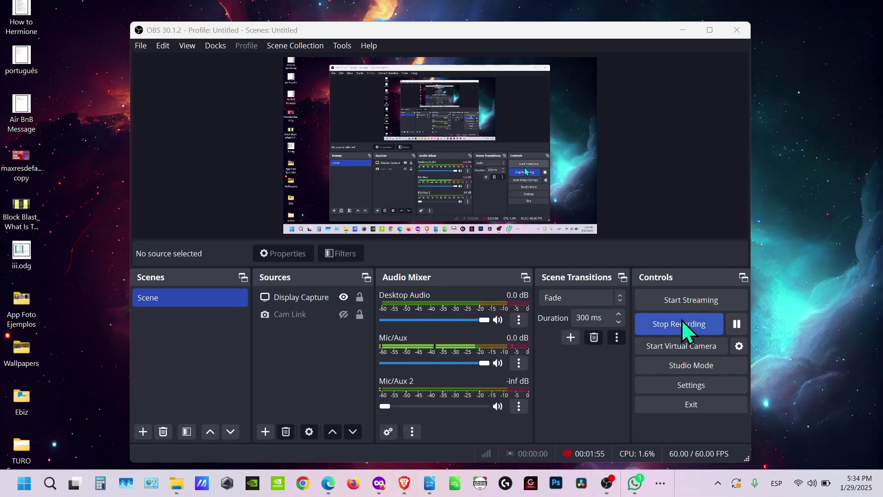